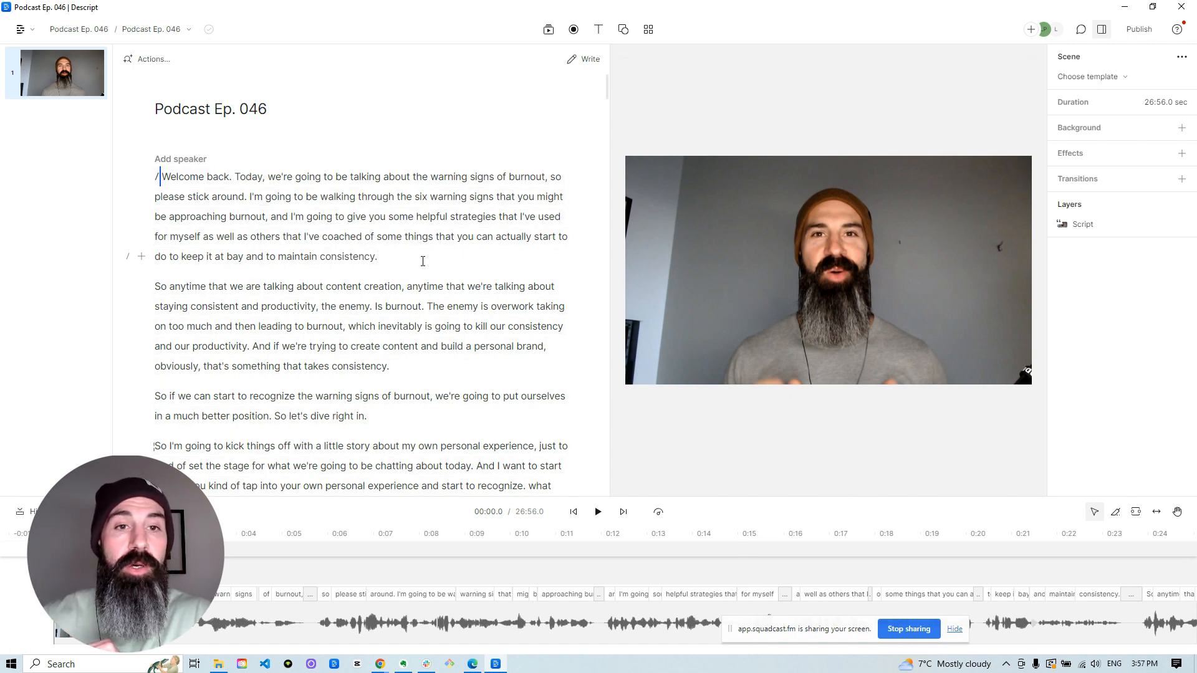
Duplicate the opening paragraph, from "Welcome back" through "maintain consistency", to a new composition.
{"action": "left_click_drag", "start_coordinate": [411, 256], "coordinate": [138, 179]}
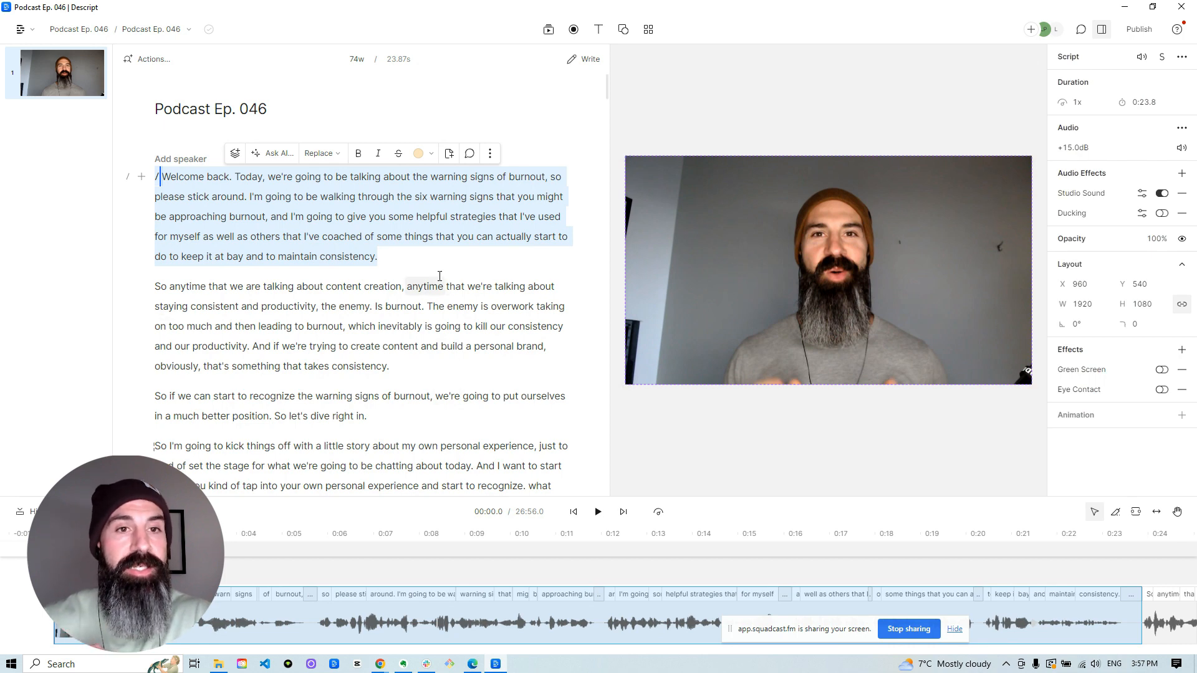
{"action": "left_click", "coordinate": [490, 157]}
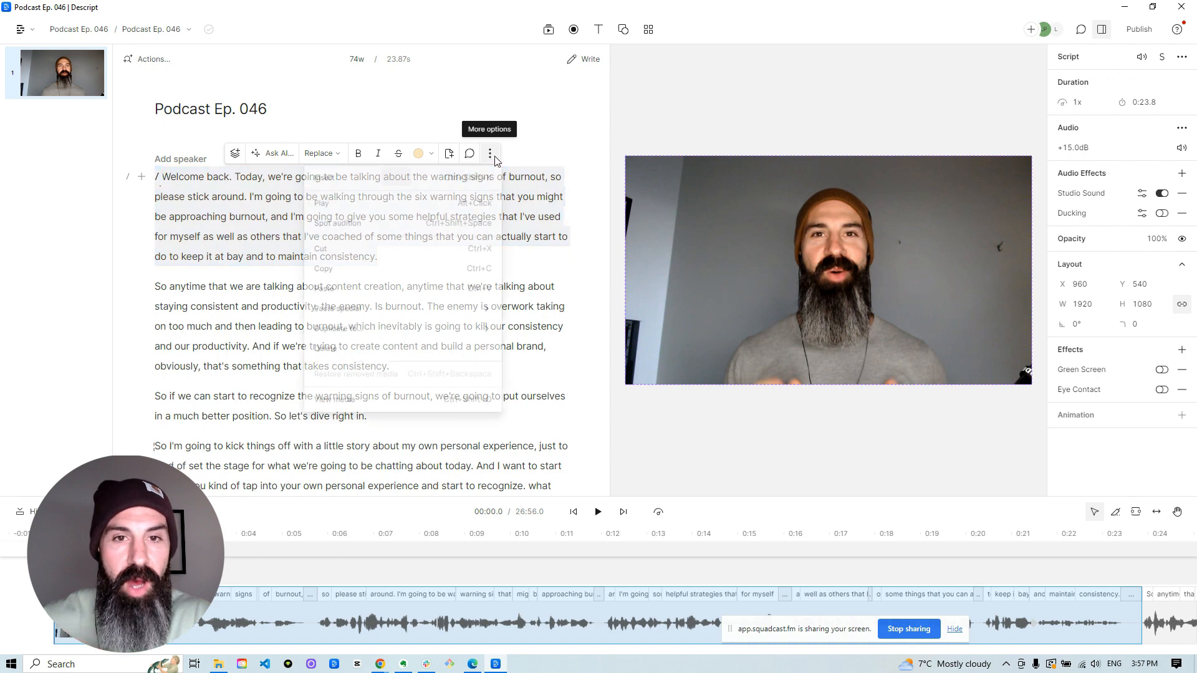
{"action": "mouse_move", "coordinate": [452, 337]}
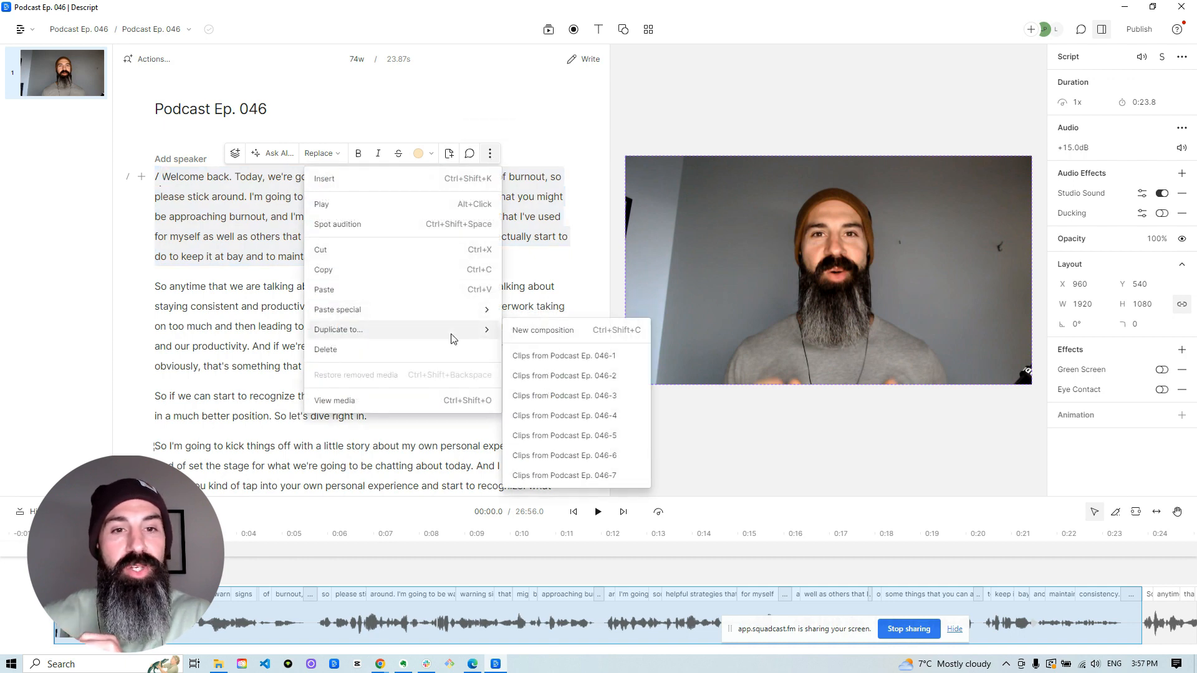
{"action": "left_click", "coordinate": [567, 335]}
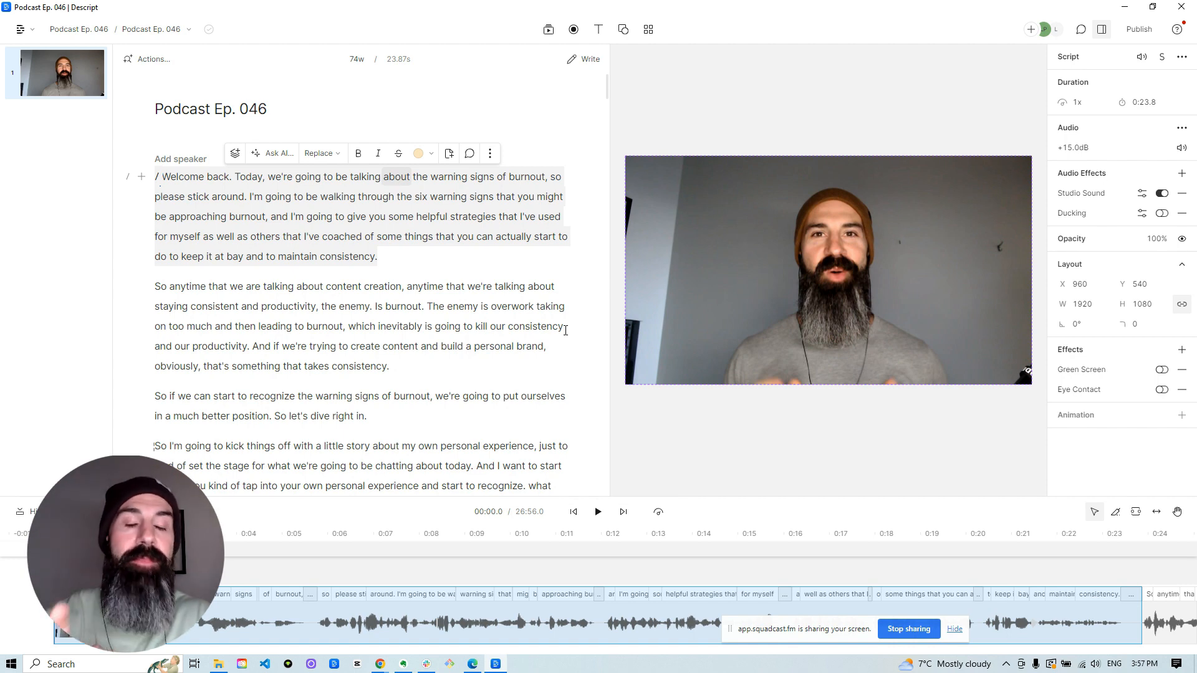
Open the composition "Clips from Podcast Ep. 046" from the project's compositions.
{"action": "left_click", "coordinate": [172, 36]}
{"action": "scroll", "coordinate": [193, 156], "scroll_direction": "down", "scroll_amount": 2}
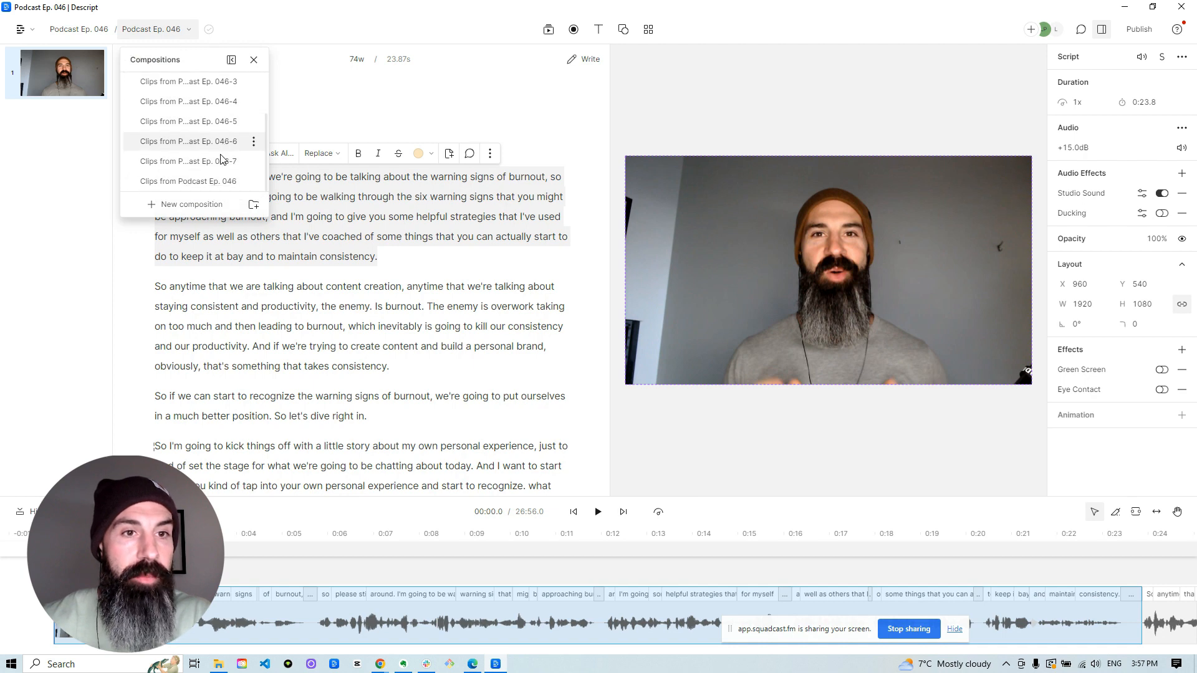
{"action": "left_click", "coordinate": [197, 184]}
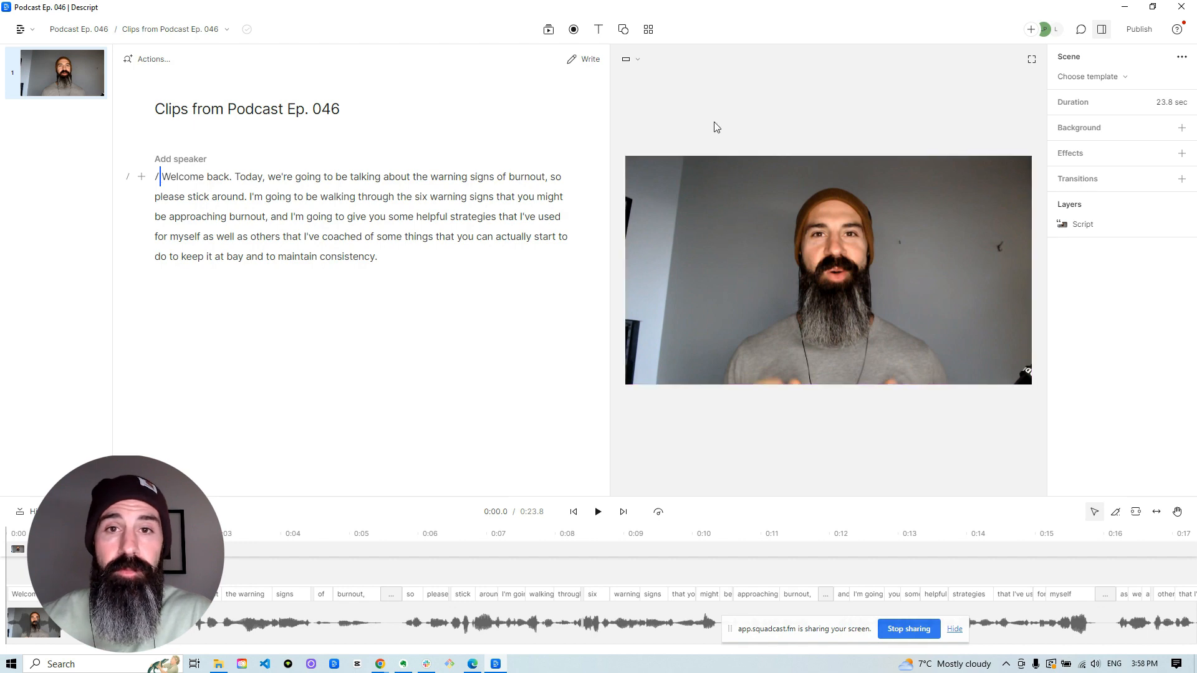
Change the composition's aspect ratio to Portrait 9:16 and reshape the video layer to portrait, filling the whole canvas.
{"action": "left_click", "coordinate": [632, 64]}
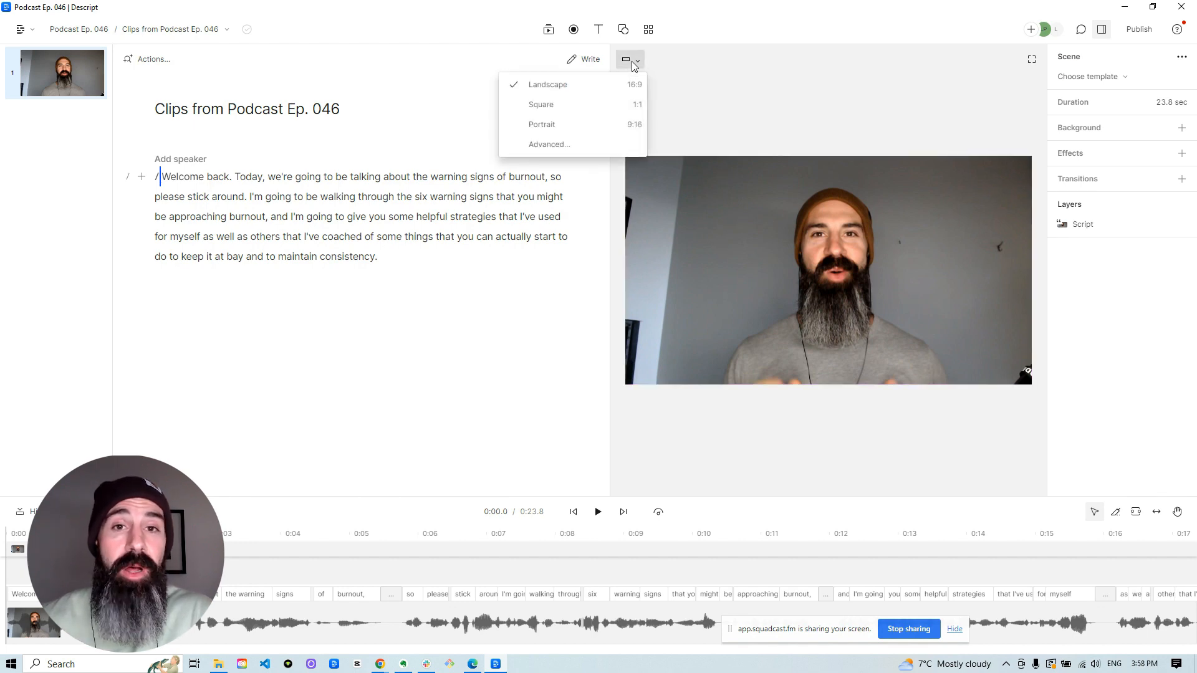
{"action": "left_click", "coordinate": [588, 127]}
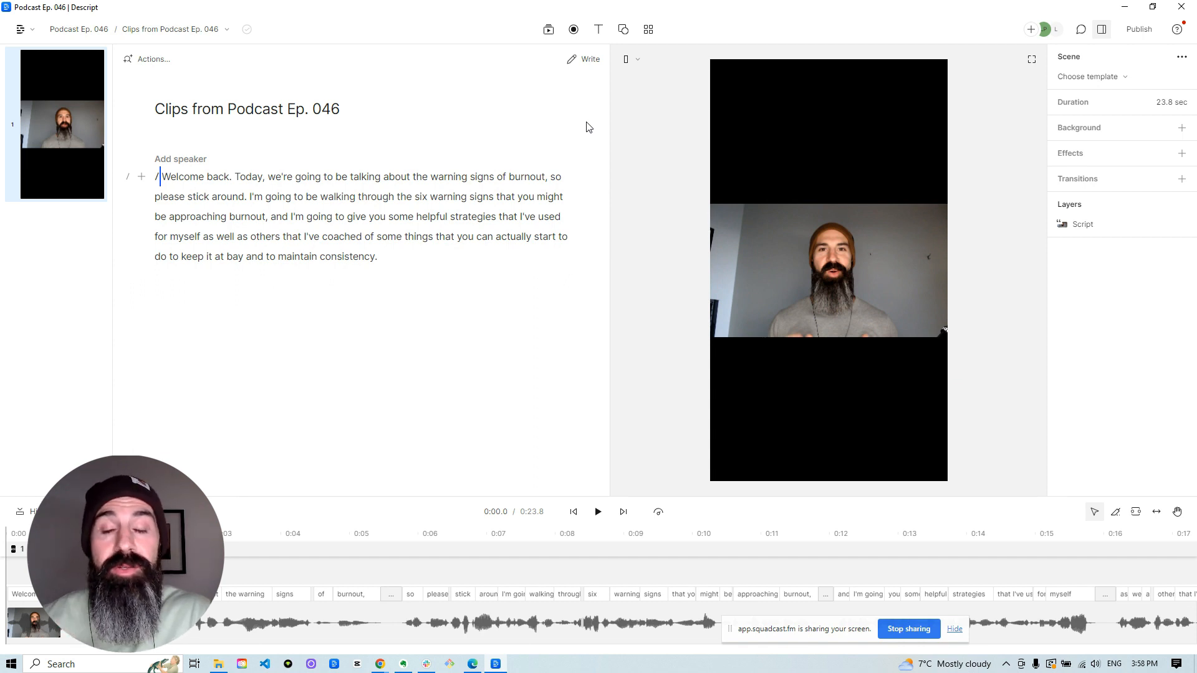
{"action": "left_click", "coordinate": [826, 257]}
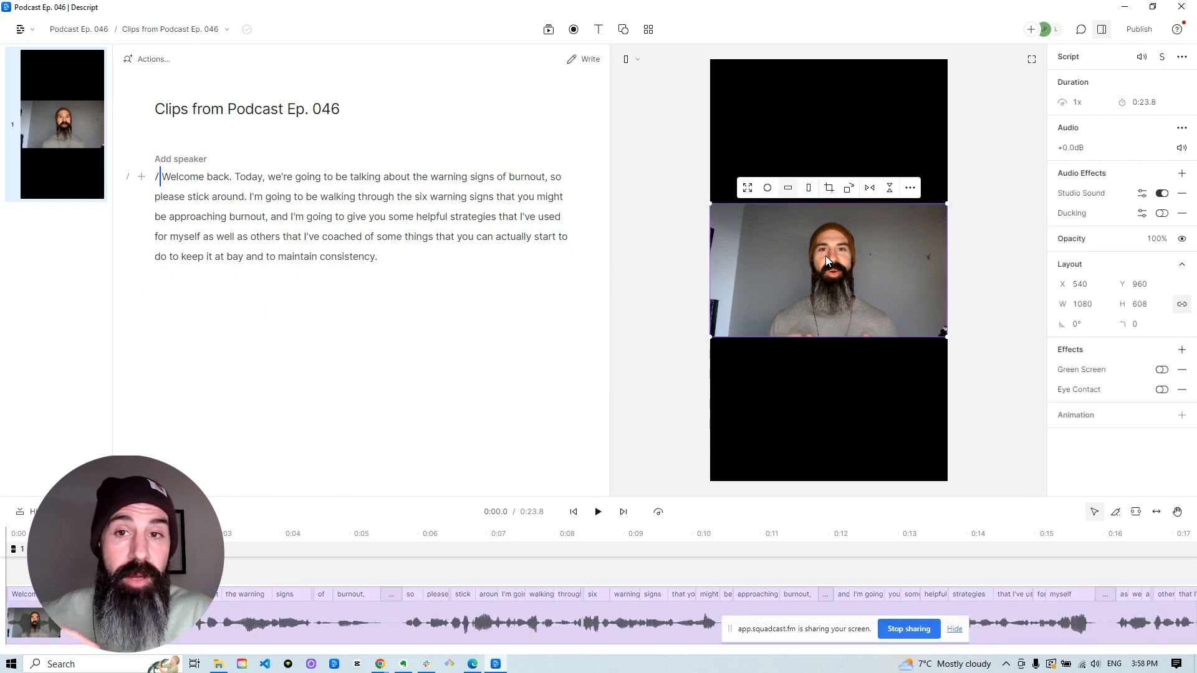
{"action": "left_click", "coordinate": [809, 193]}
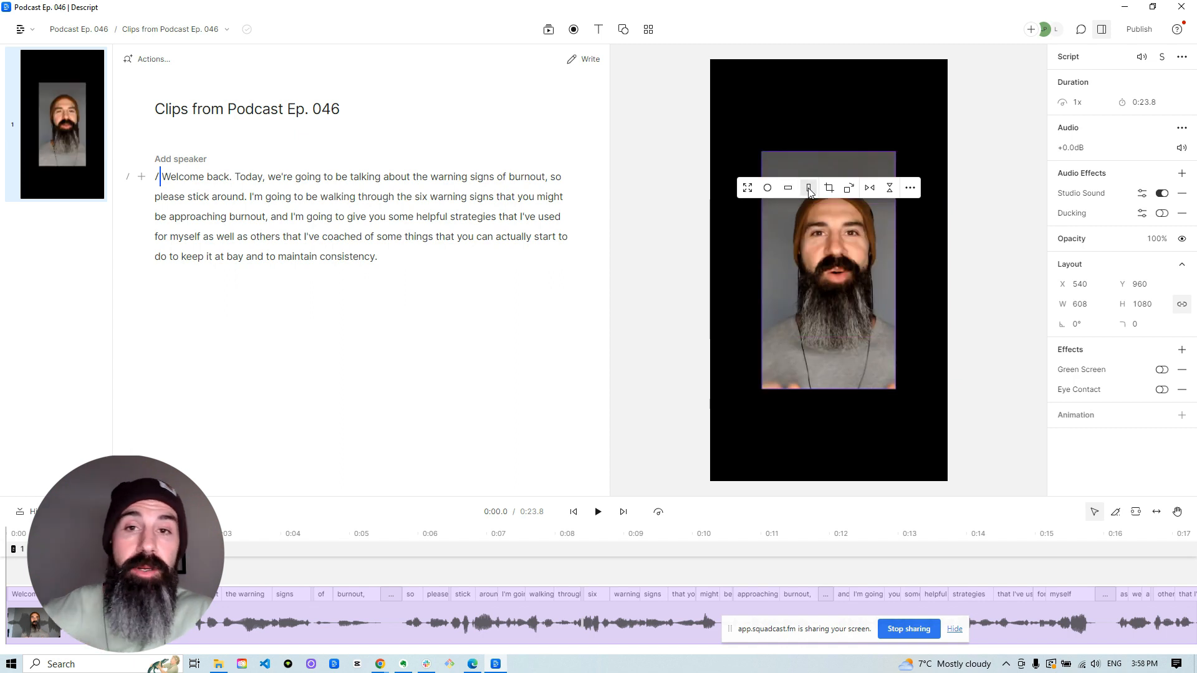
{"action": "left_click", "coordinate": [748, 189]}
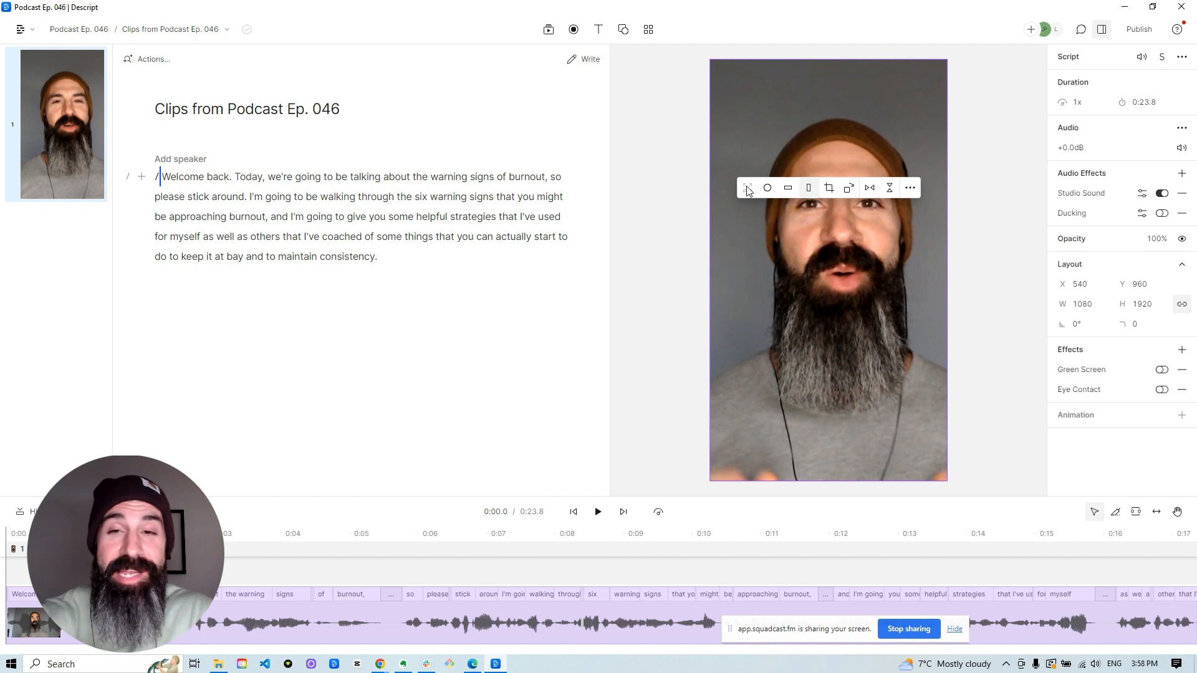
{"action": "left_click", "coordinate": [1006, 249]}
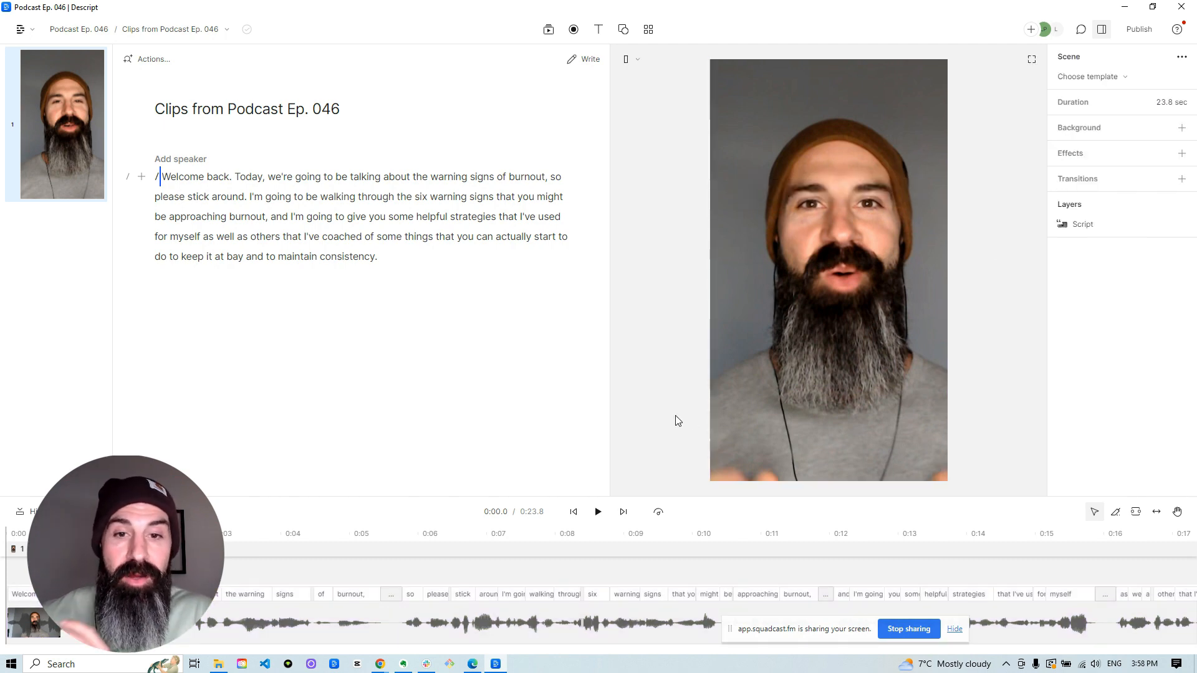
Play the first few seconds of the portrait clip and turn on the Eye Contact effect for its video layer.
{"action": "left_click", "coordinate": [599, 515]}
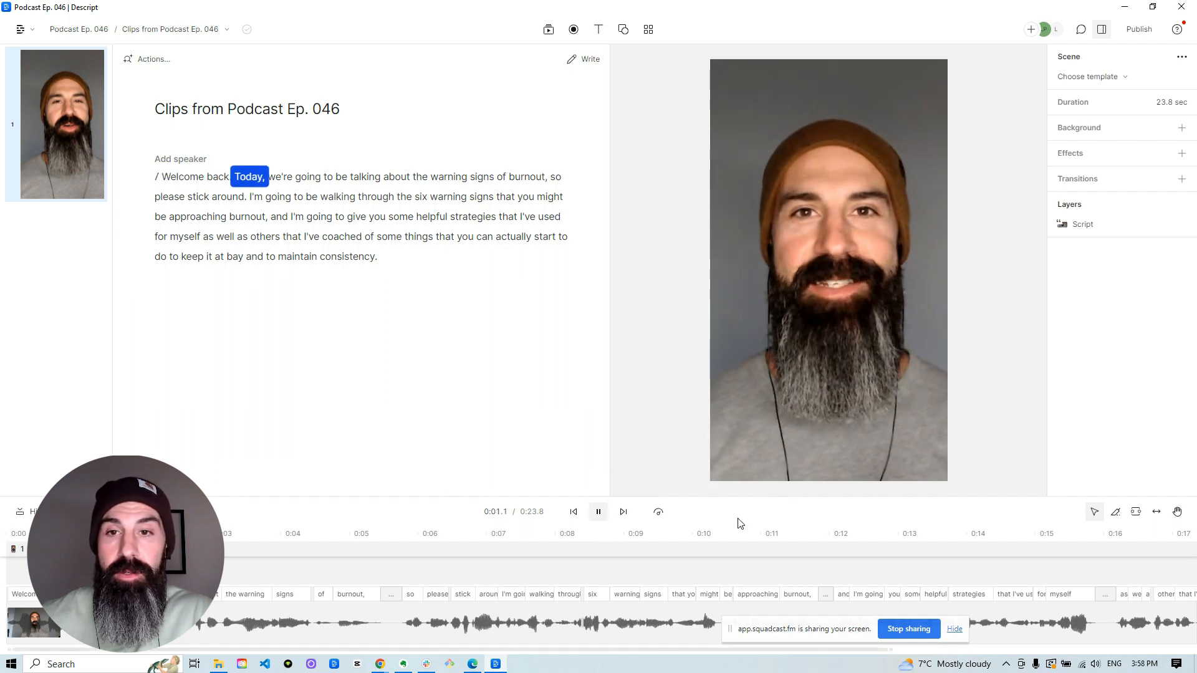
{"action": "left_click", "coordinate": [597, 515]}
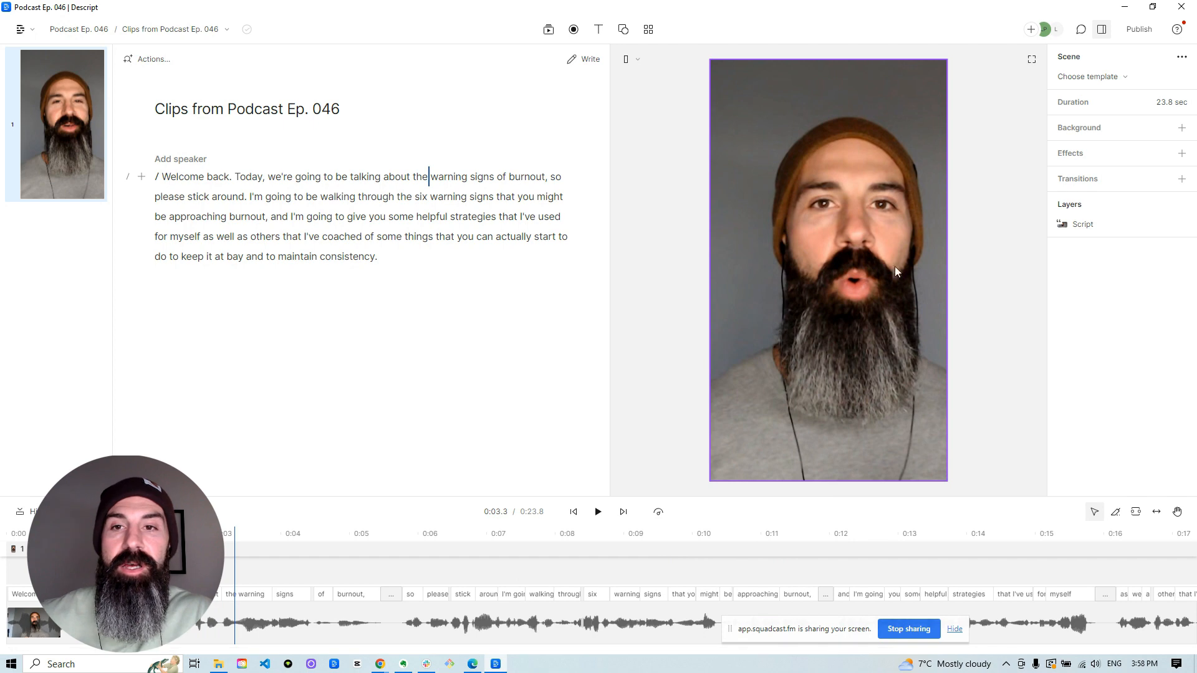
{"action": "left_click", "coordinate": [895, 250]}
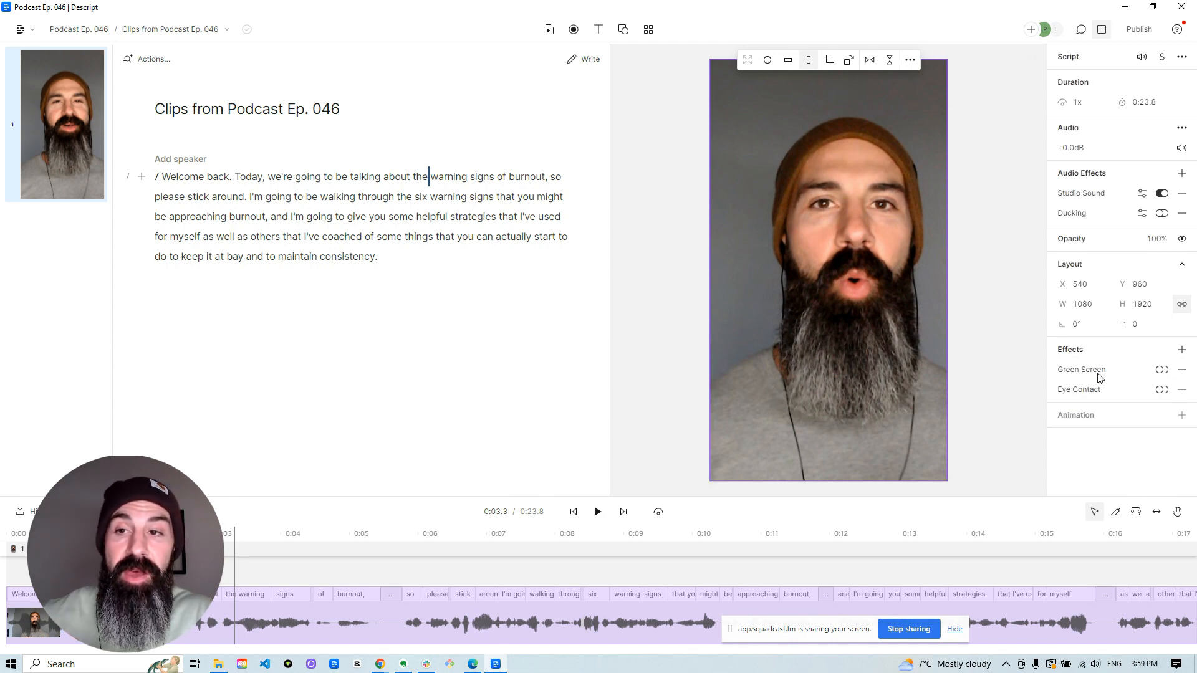
{"action": "left_click", "coordinate": [1182, 351]}
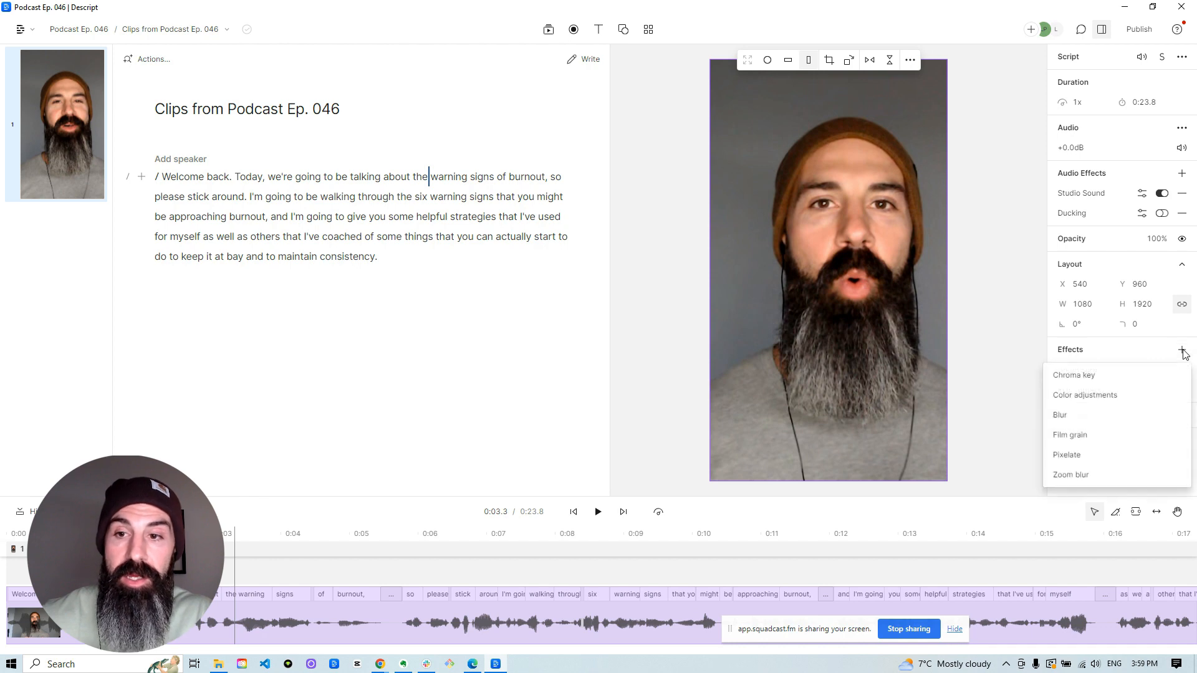
{"action": "left_click", "coordinate": [1075, 350]}
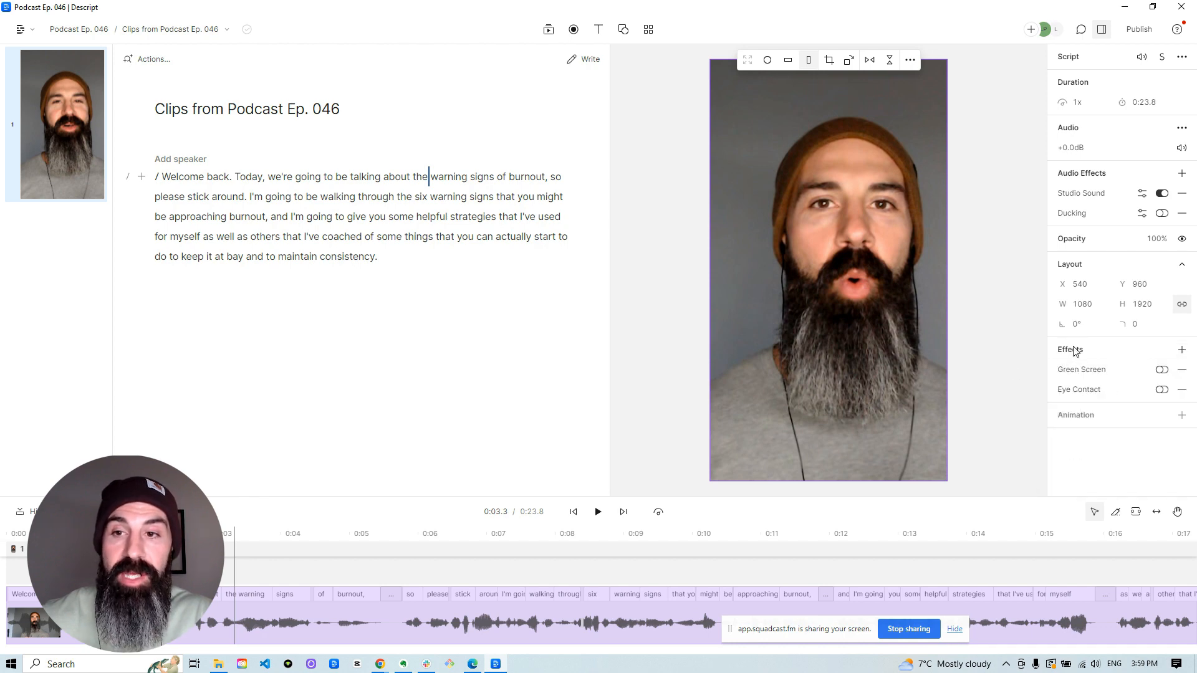
{"action": "left_click", "coordinate": [1162, 390]}
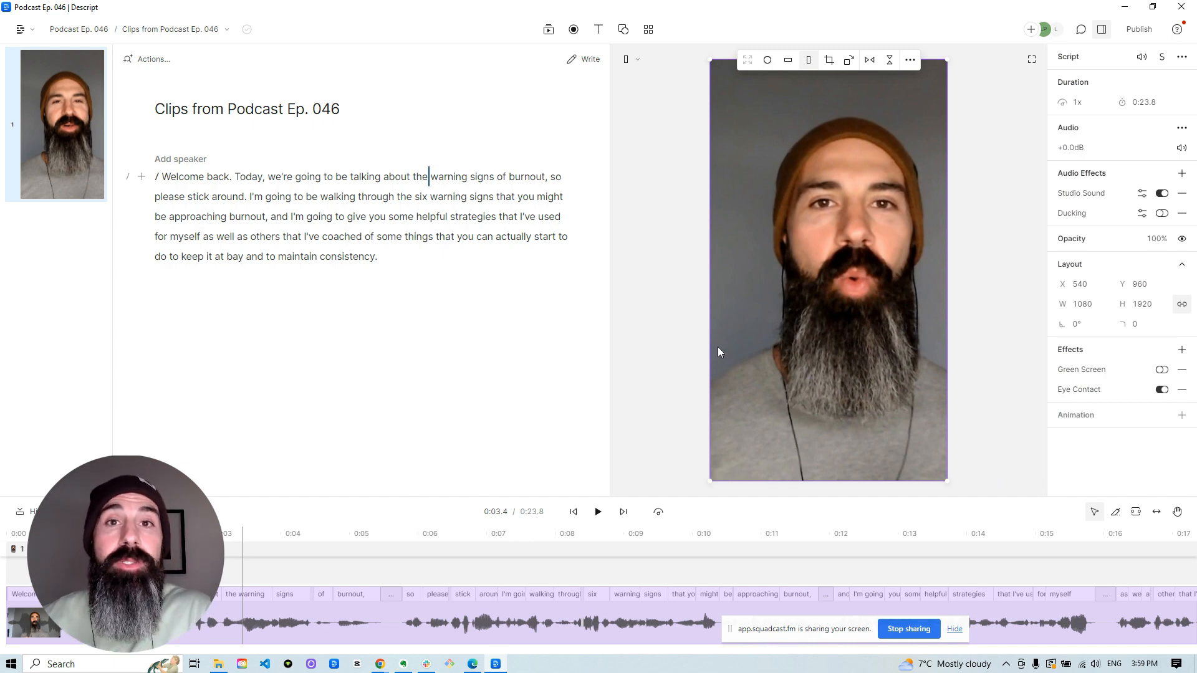
{"action": "left_click", "coordinate": [665, 297]}
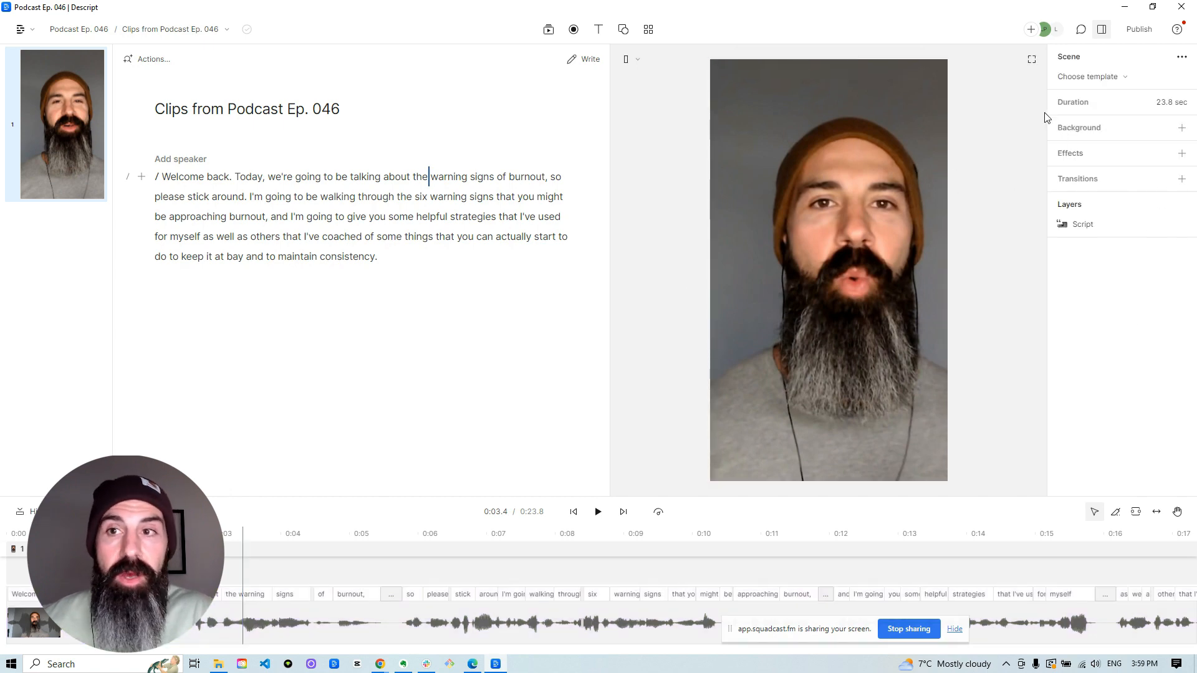
Apply the "Karaoke: Skewed" template from the gallery's Captions collection to the scene.
{"action": "left_click", "coordinate": [1075, 76]}
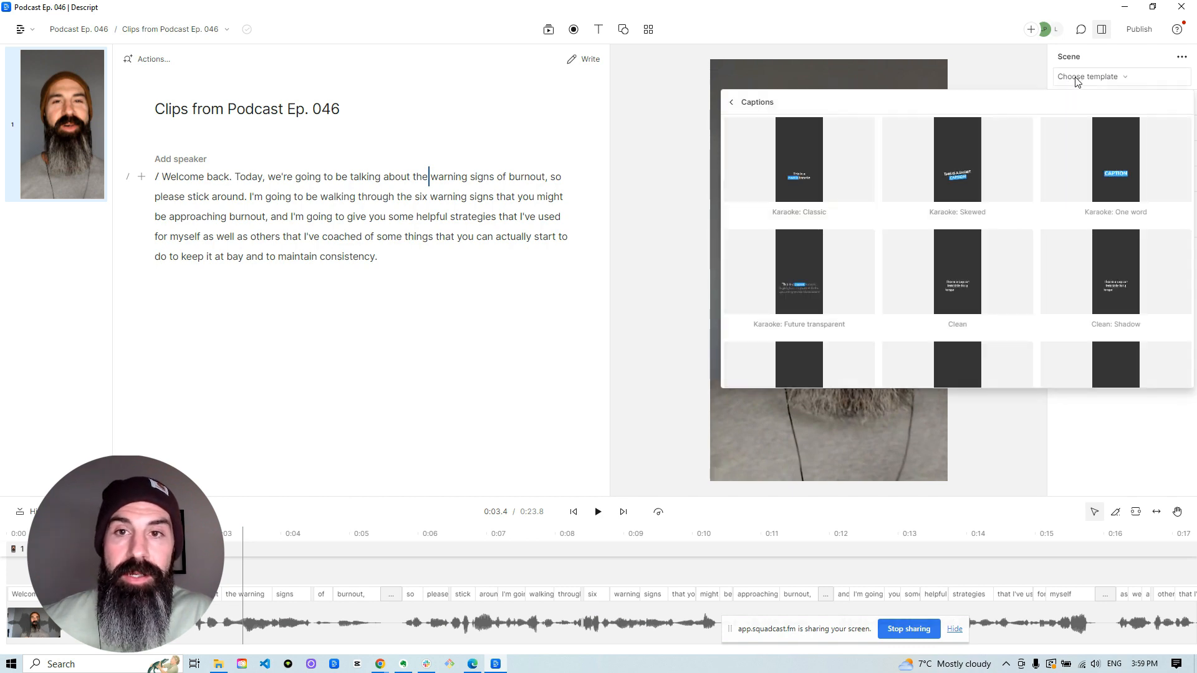
{"action": "left_click", "coordinate": [734, 103]}
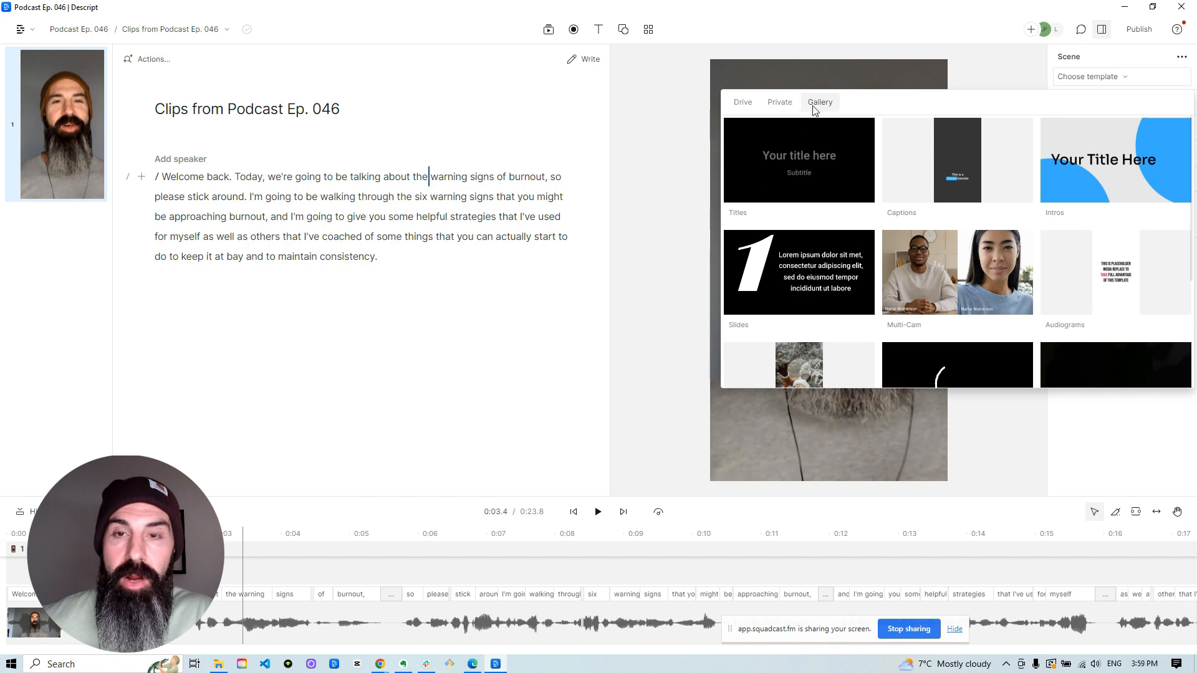
{"action": "left_click", "coordinate": [908, 182]}
{"action": "scroll", "coordinate": [1087, 281], "scroll_direction": "down", "scroll_amount": 1}
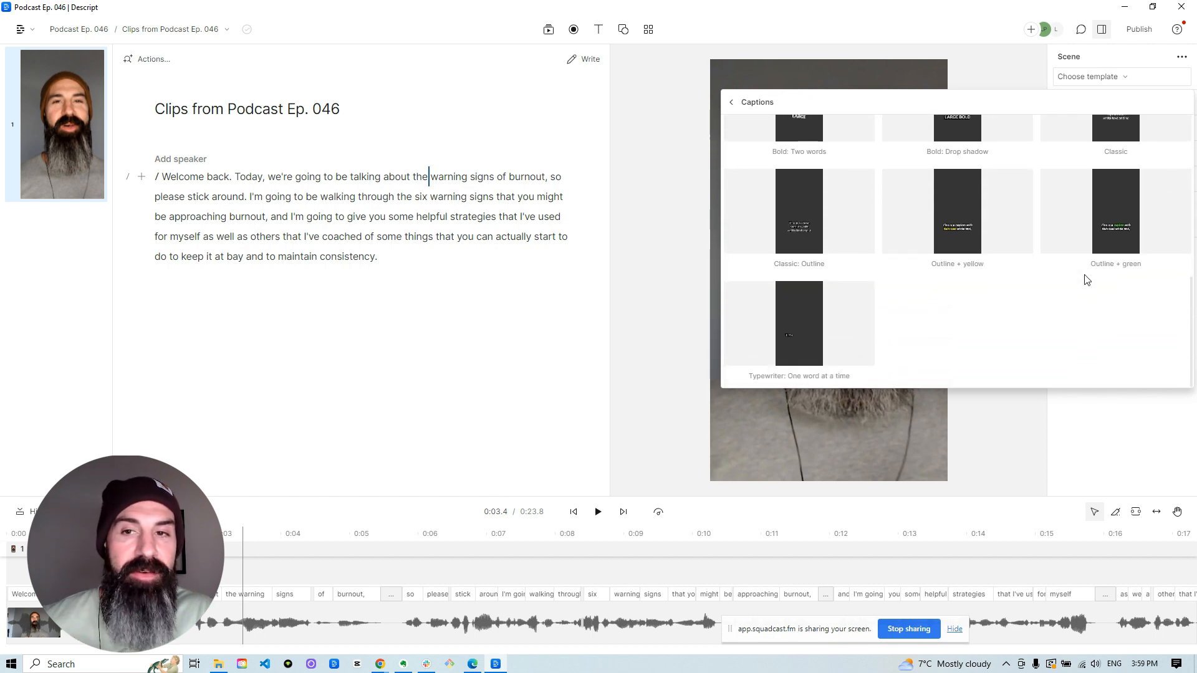
{"action": "scroll", "coordinate": [1087, 280], "scroll_direction": "down", "scroll_amount": 2}
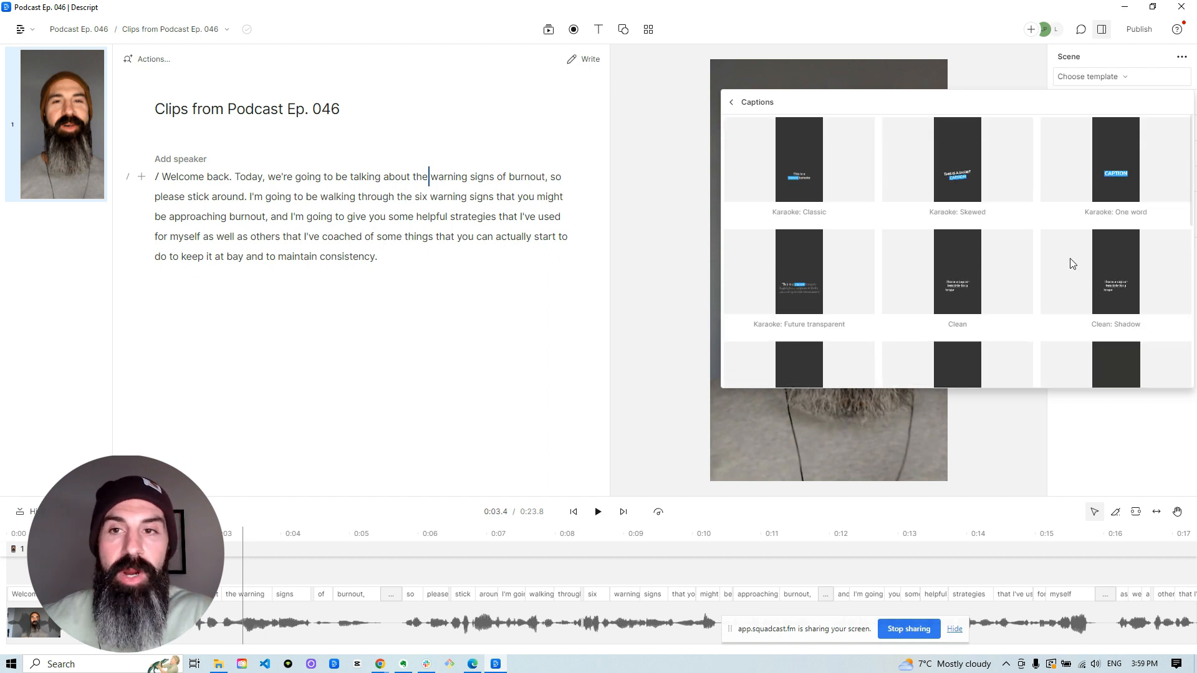
{"action": "left_click", "coordinate": [972, 174]}
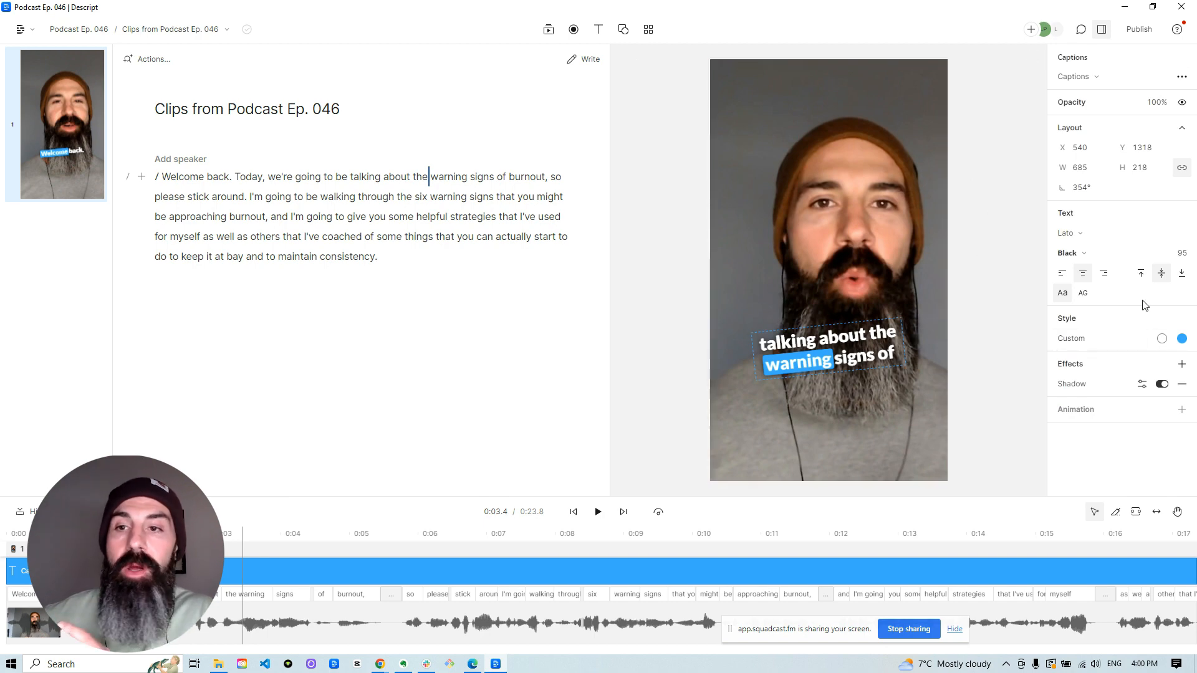
Set the highlight colour of the captions' active word to red, hex d90101.
{"action": "left_click", "coordinate": [1182, 340]}
{"action": "left_click", "coordinate": [1114, 493]}
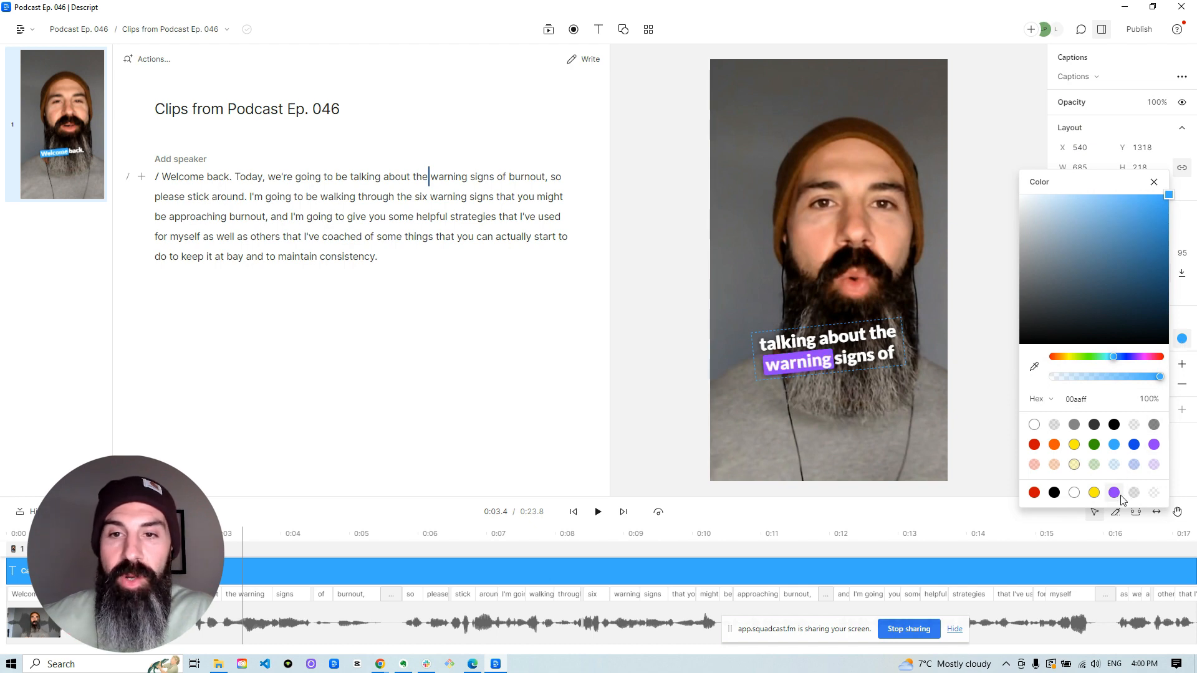
{"action": "left_click", "coordinate": [1034, 493]}
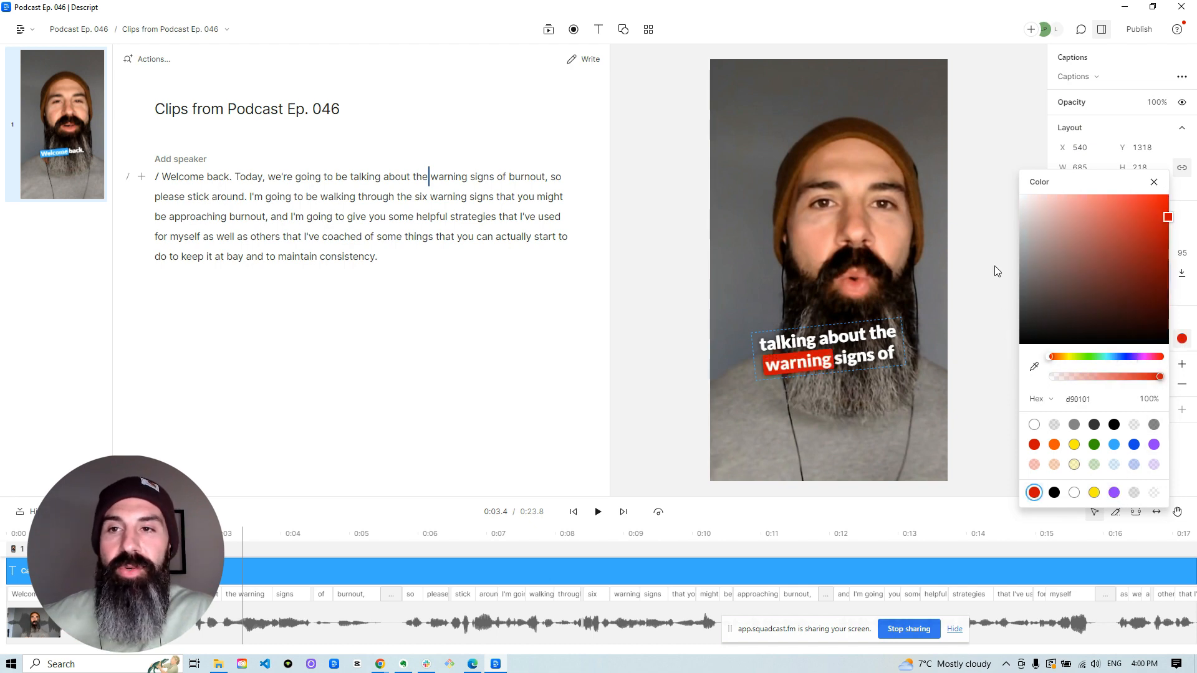
{"action": "left_click", "coordinate": [1014, 175]}
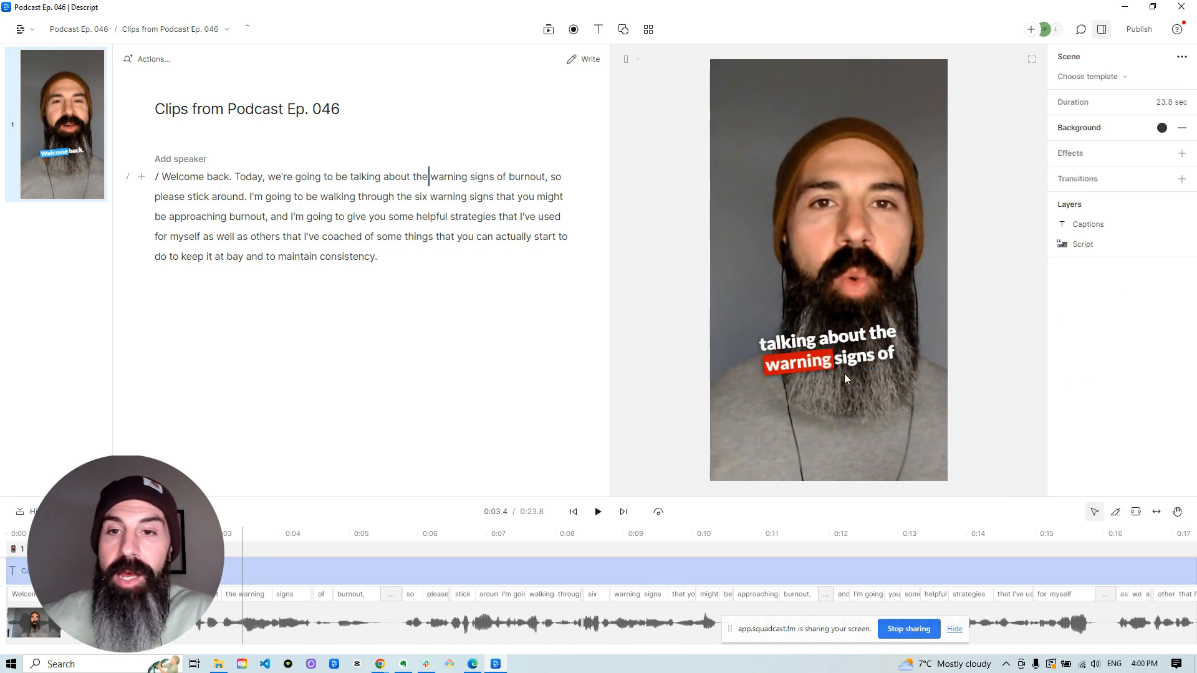
Inspect the captions layer's settings and play a few seconds of the clip to review the animated captions.
{"action": "left_click", "coordinate": [837, 358]}
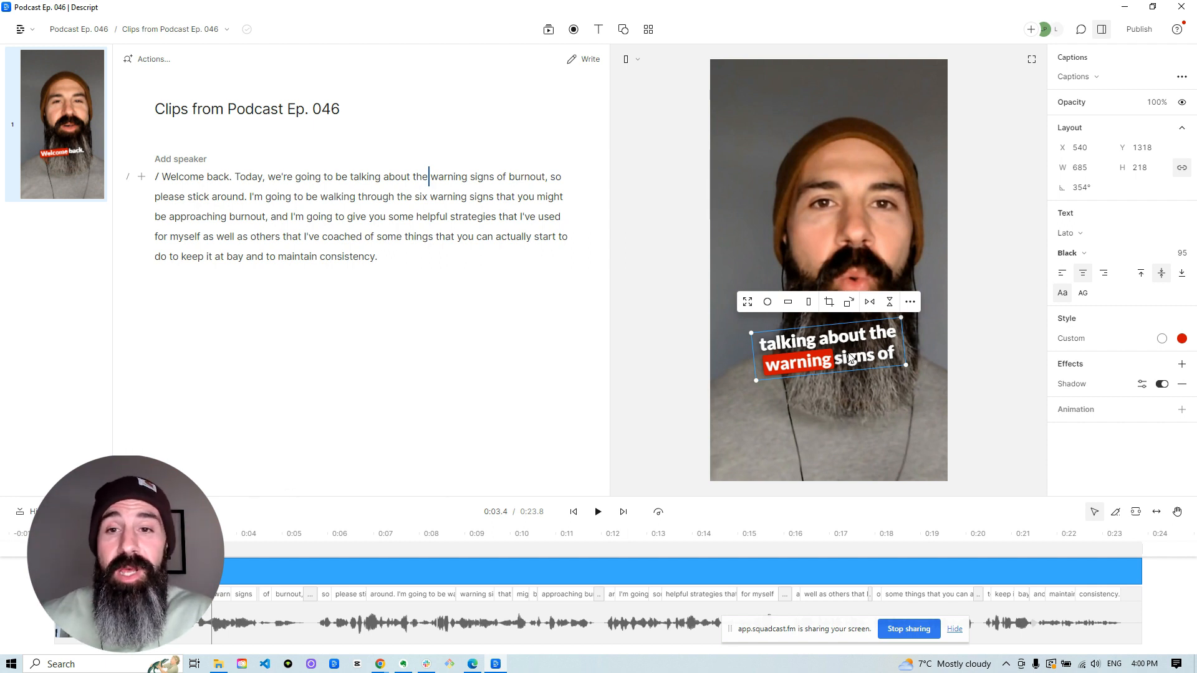
{"action": "left_click", "coordinate": [1008, 315]}
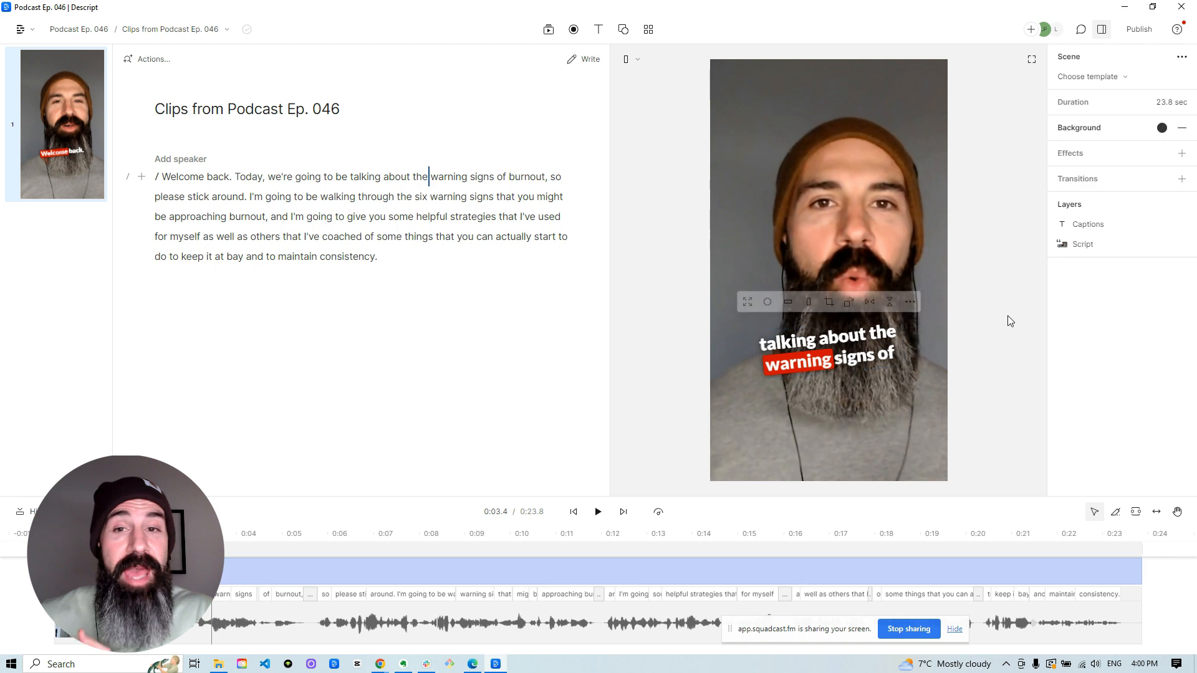
{"action": "left_click", "coordinate": [596, 512]}
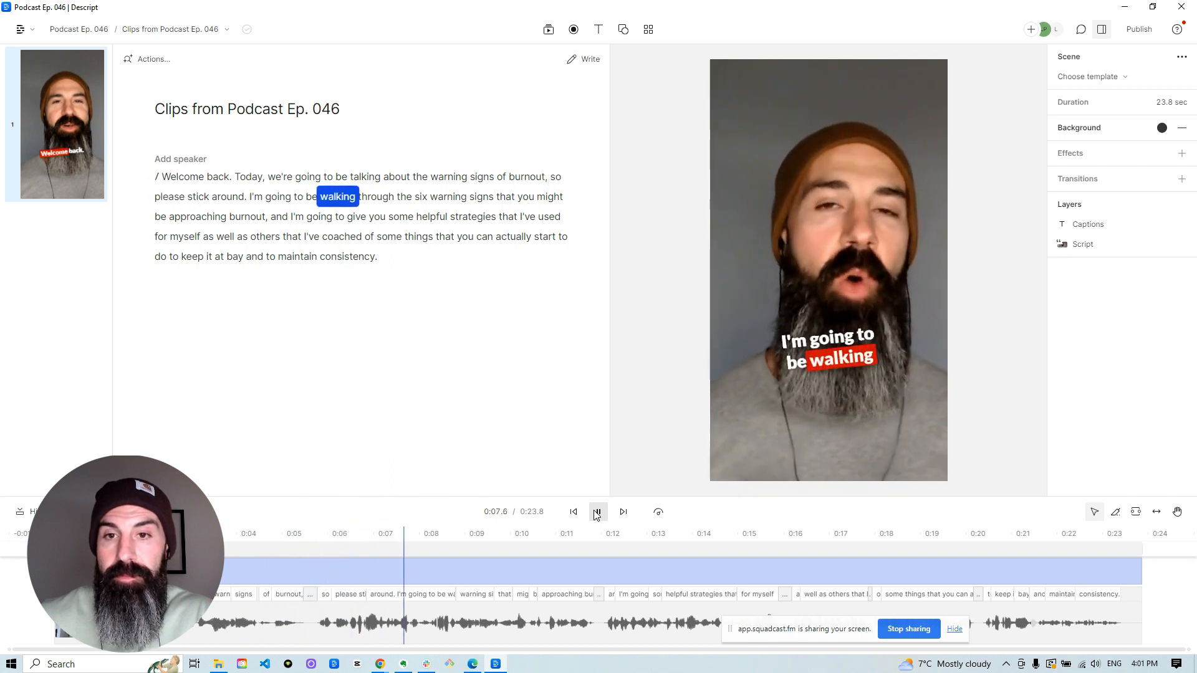
{"action": "left_click", "coordinate": [597, 512]}
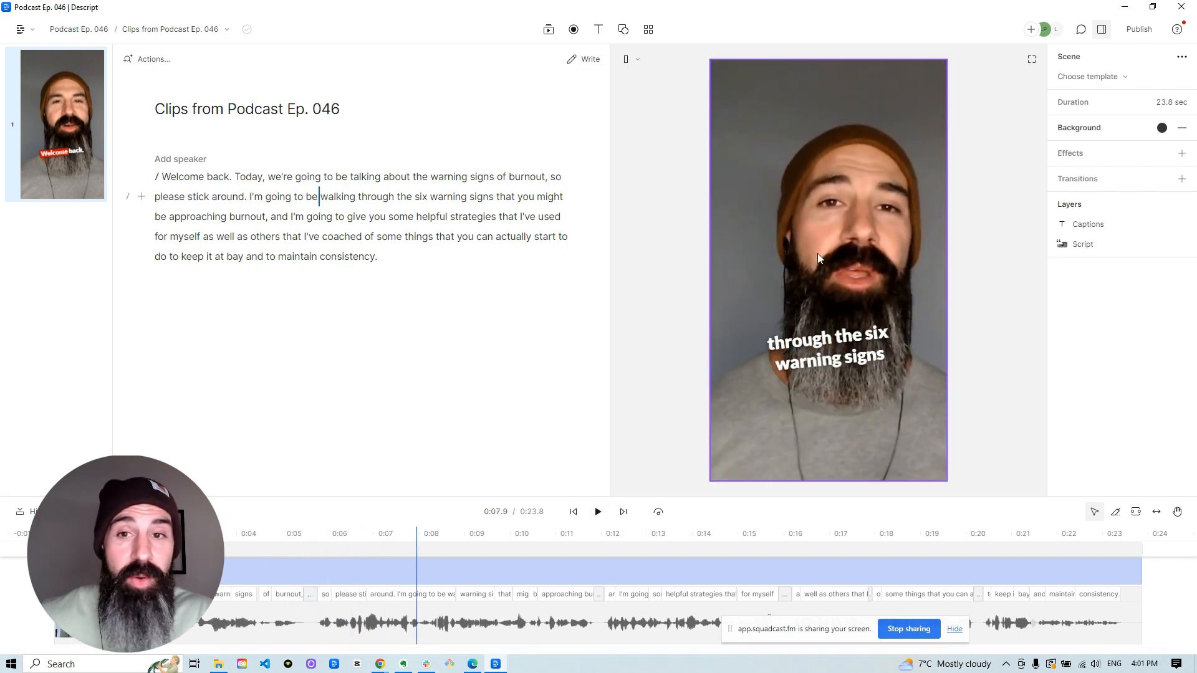
Export the current composition as an MP4 video at Max resolution and High quality, saving it to Downloads as "Clips from Podcast Ep. 046".
{"action": "left_click", "coordinate": [1139, 29]}
{"action": "left_click", "coordinate": [935, 60]}
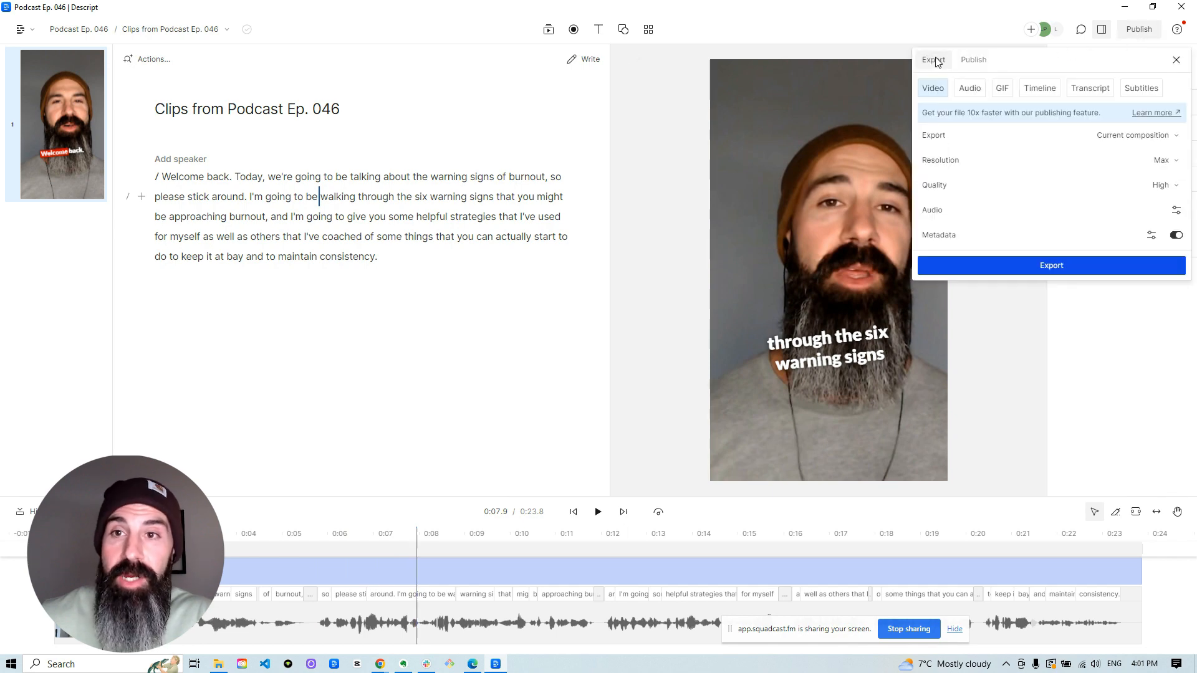
{"action": "left_click", "coordinate": [1045, 269]}
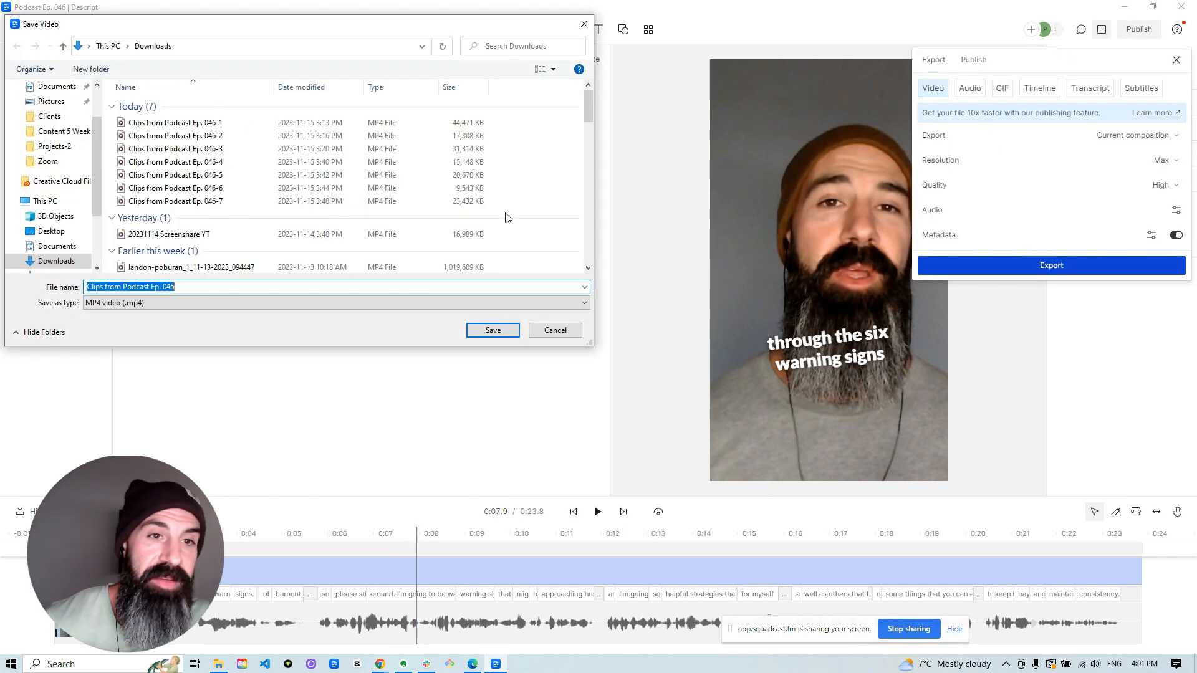
{"action": "left_click", "coordinate": [484, 331]}
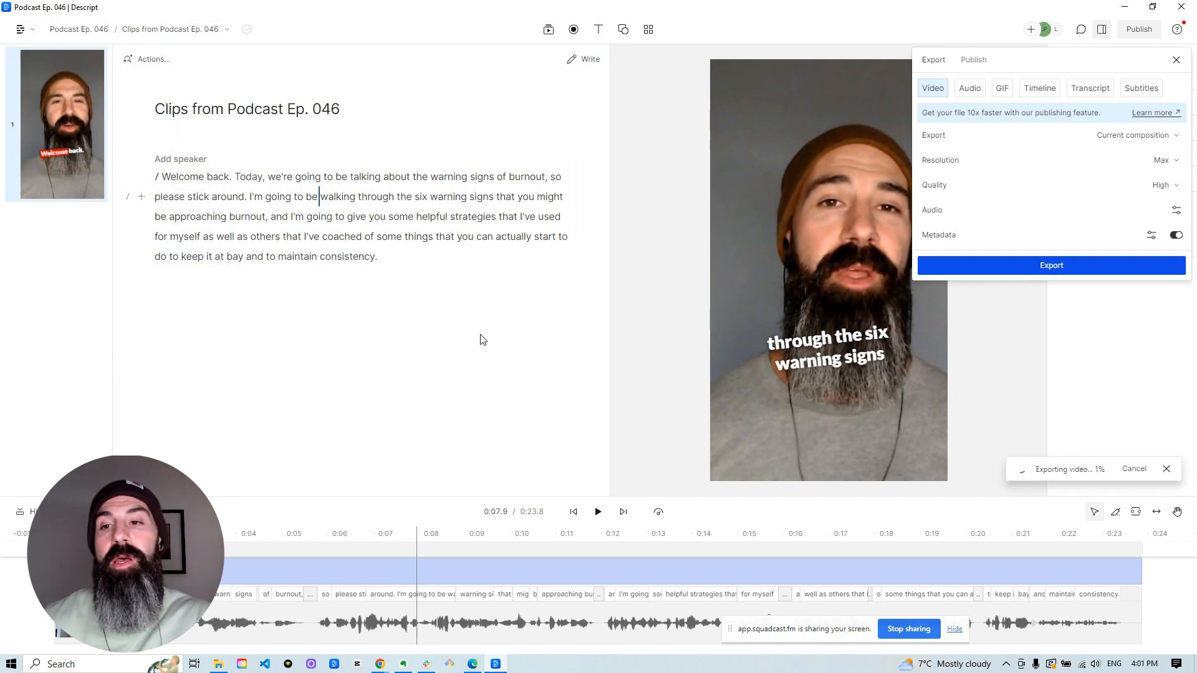